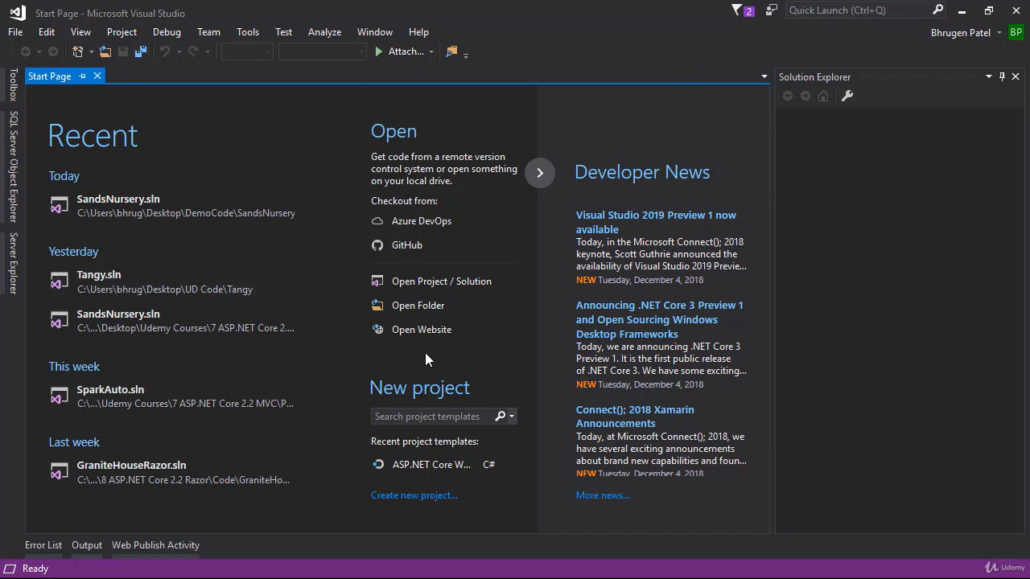
Start a new project using the Visual C# ASP.NET Core Web Application template.
left_click(15, 32)
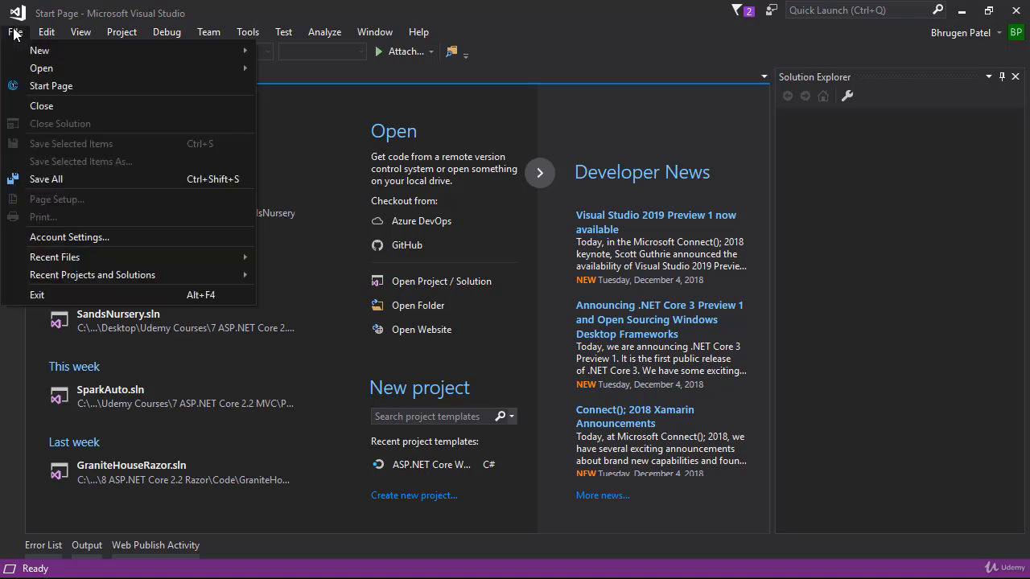
mouse_move(245, 51)
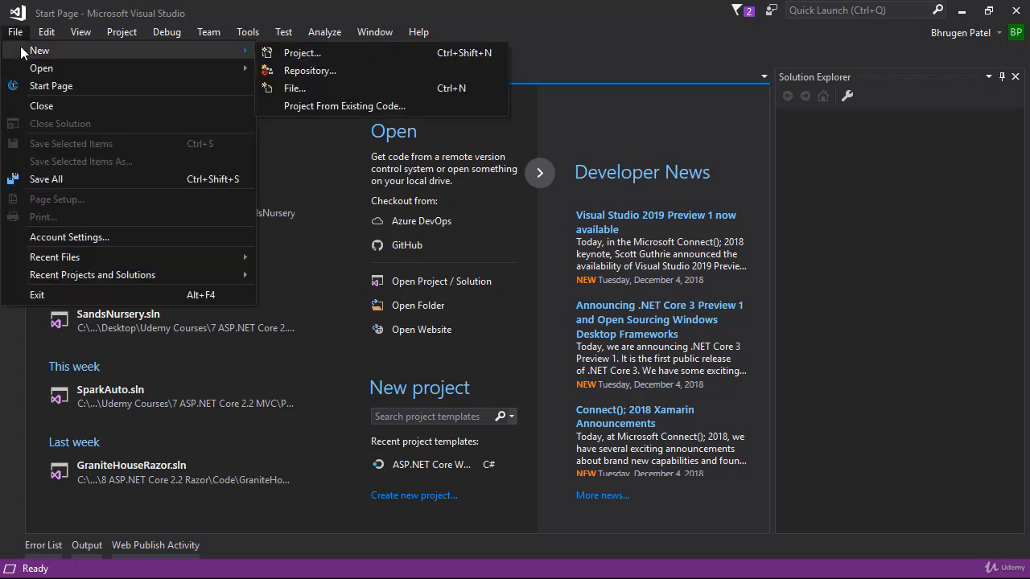
left_click(330, 53)
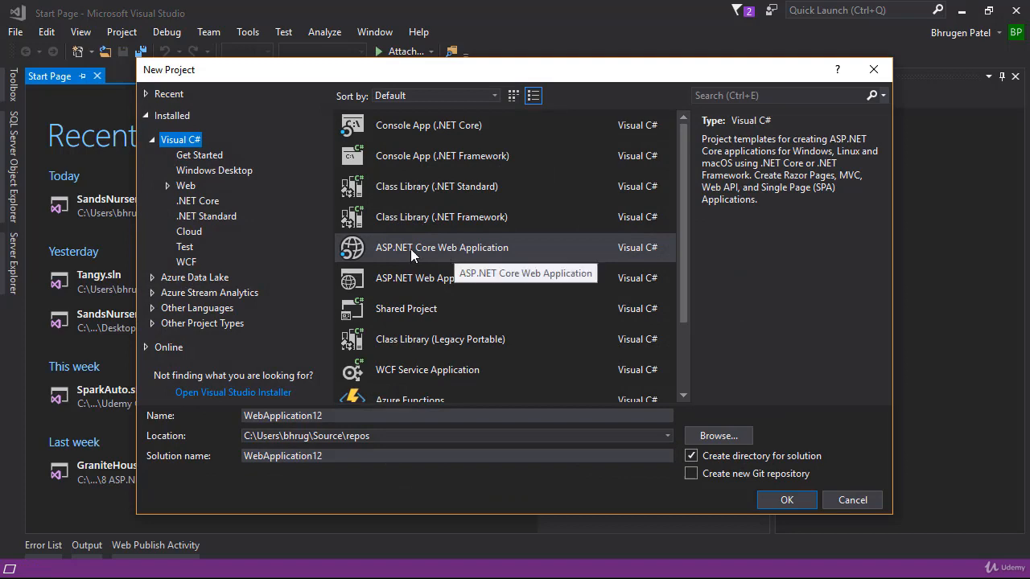
left_click(489, 255)
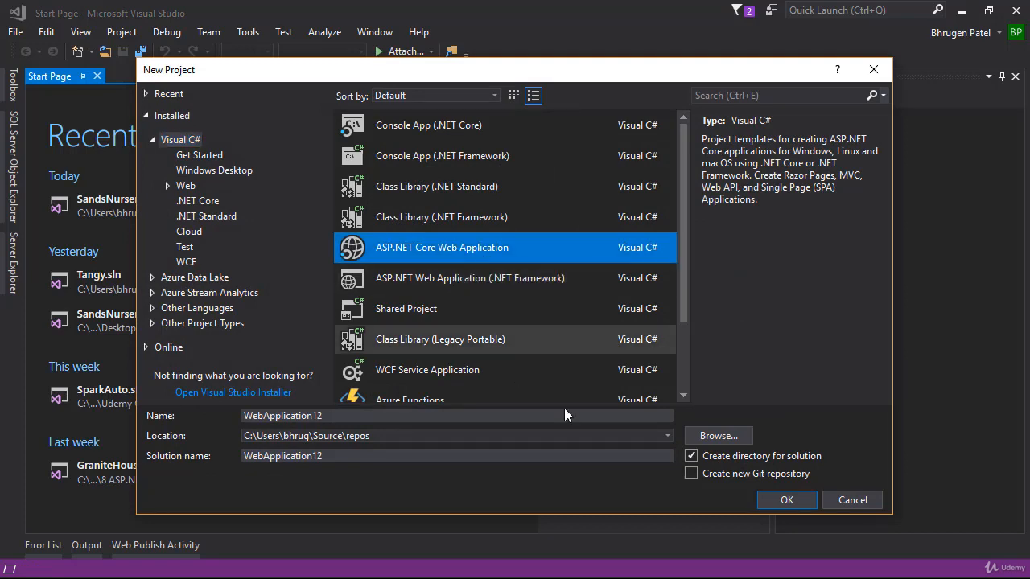
Create a folder named Spice inside Udemy Course Code on the Desktop and choose it as the project location.
left_click(718, 436)
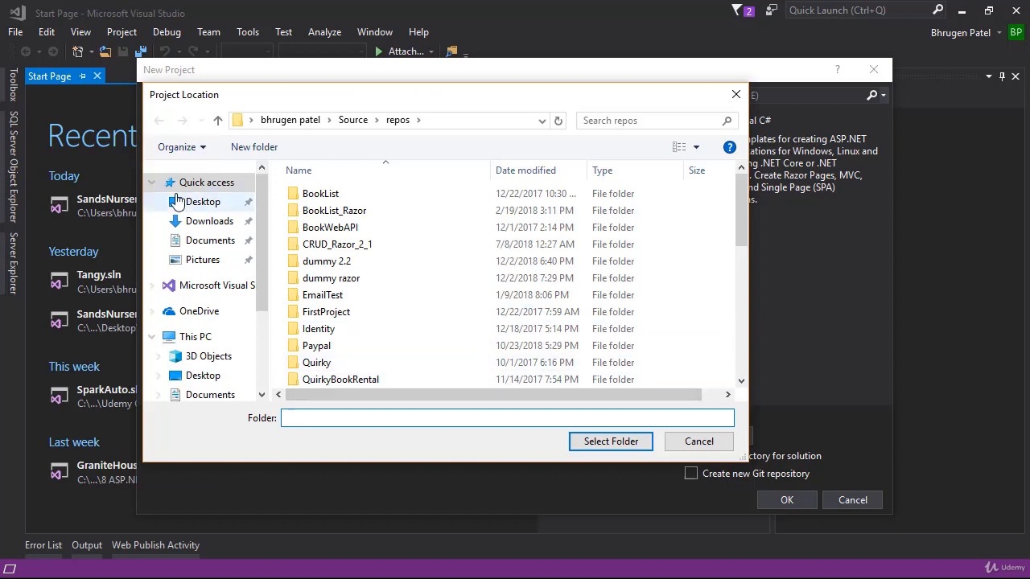
left_click(177, 192)
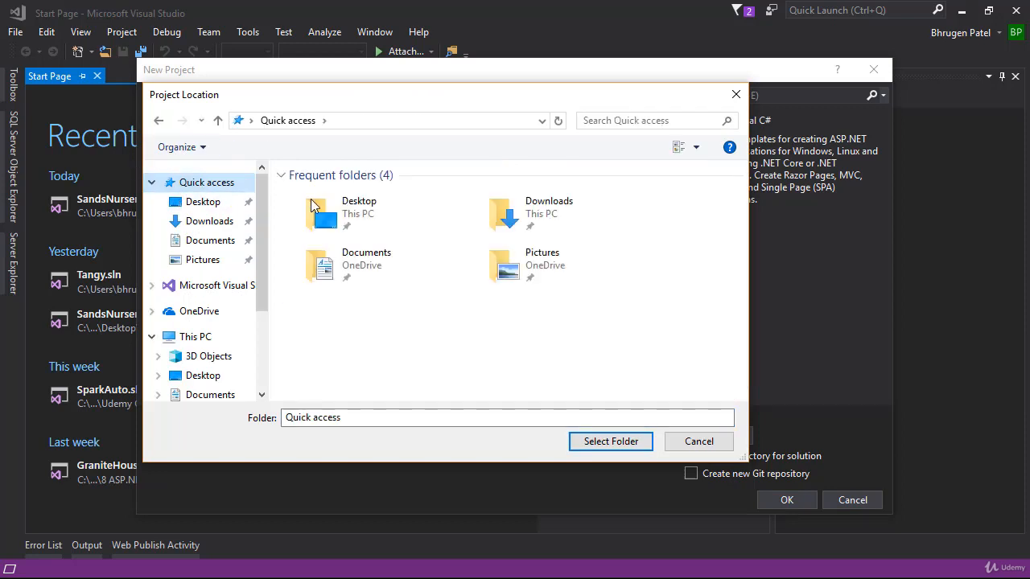
double_click(386, 205)
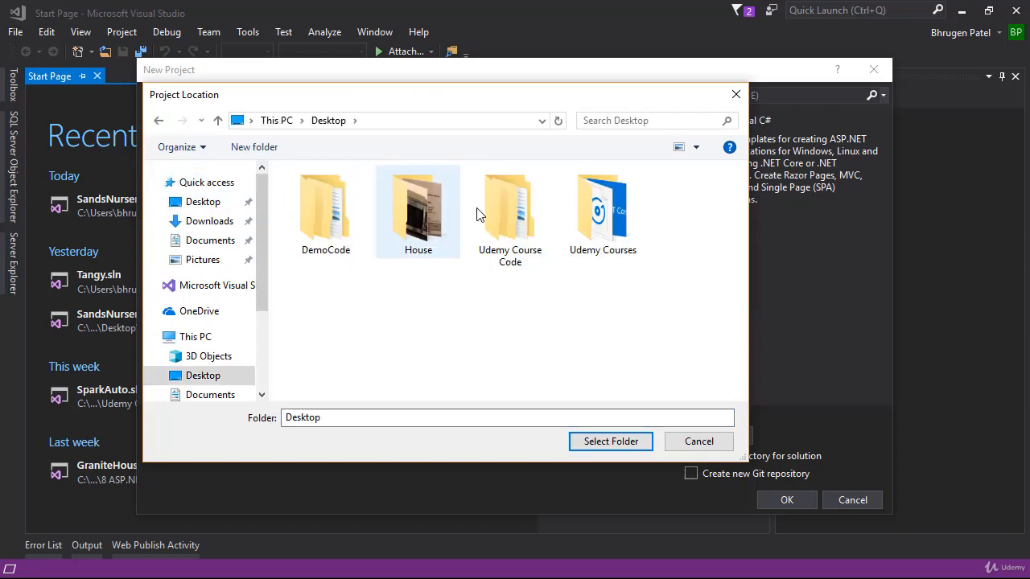
left_click(521, 218)
double_click(520, 217)
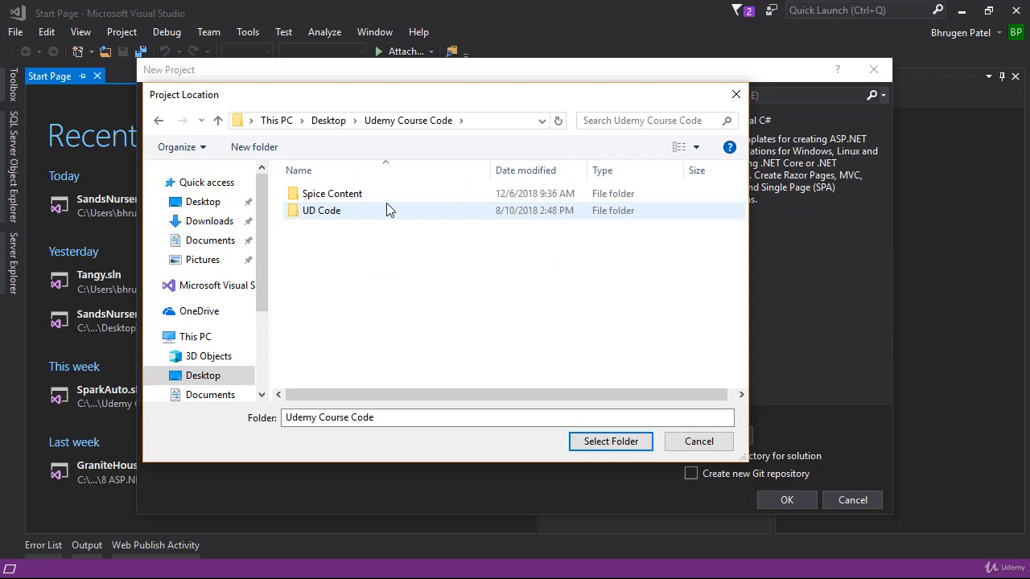
left_click(273, 149)
type("Spice")
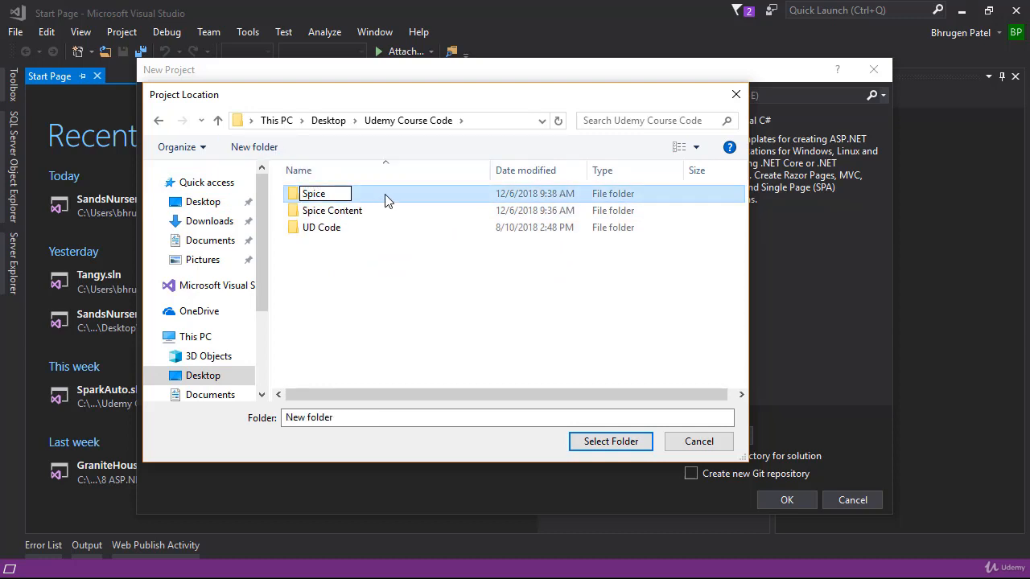
key("Return")
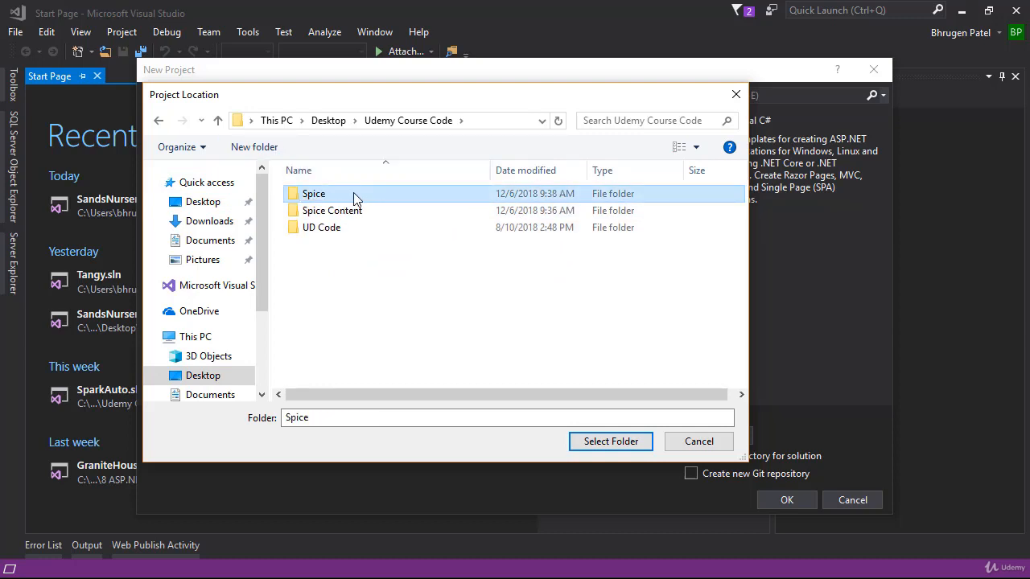
left_click(604, 442)
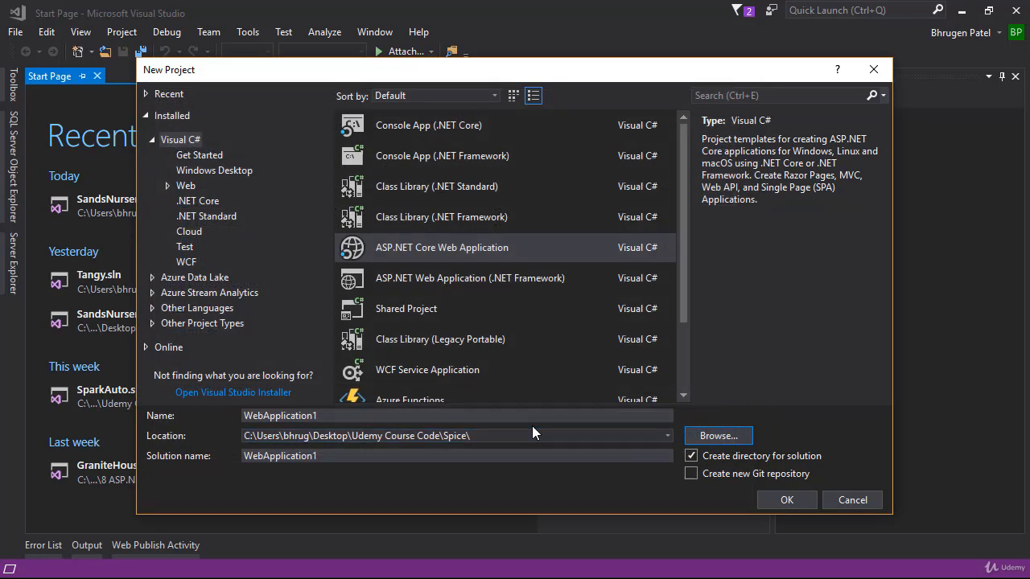
Name the project Spice and continue to the web application template options.
left_click(359, 416)
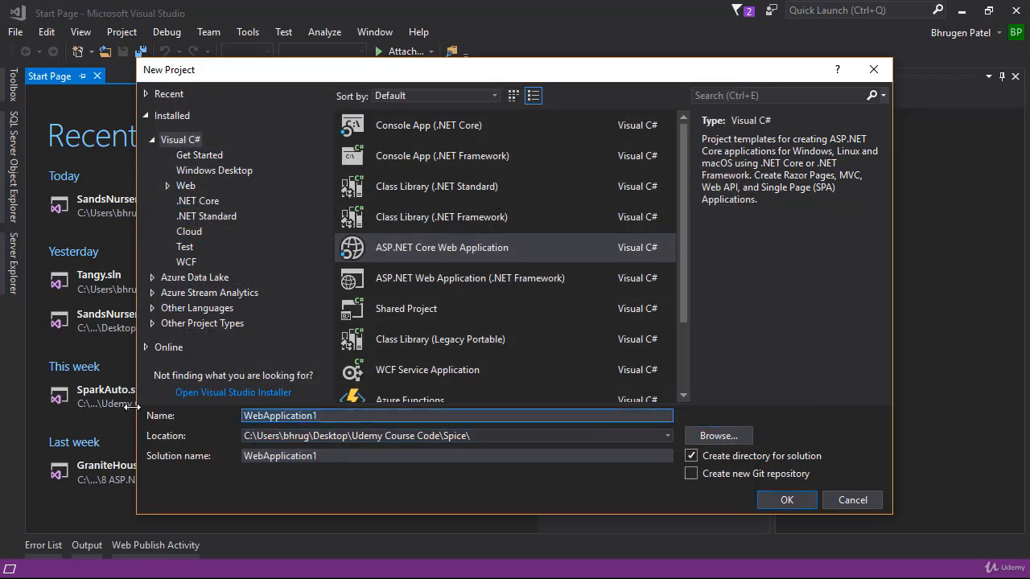
key("ctrl+a")
type("Spice")
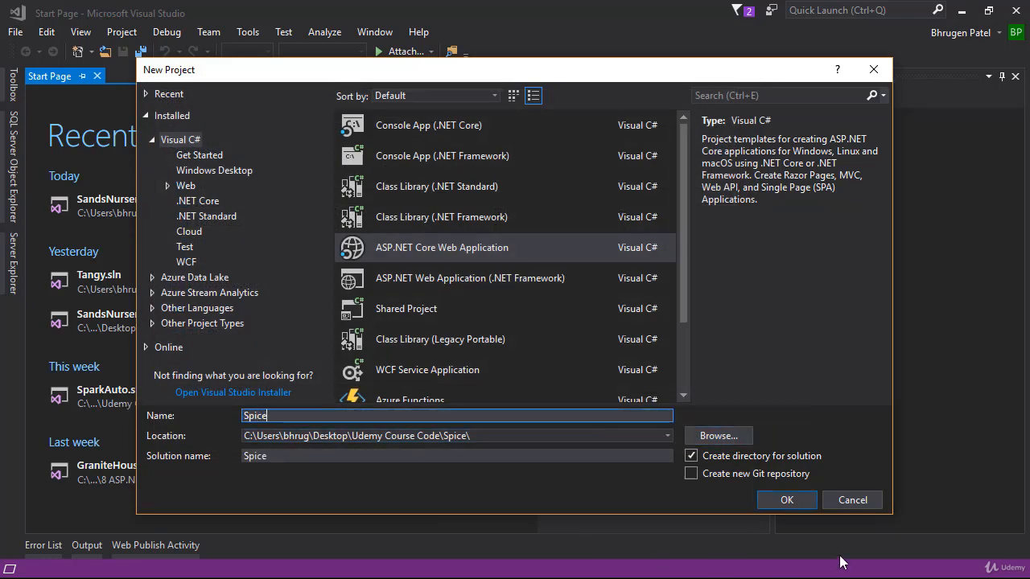
left_click(783, 501)
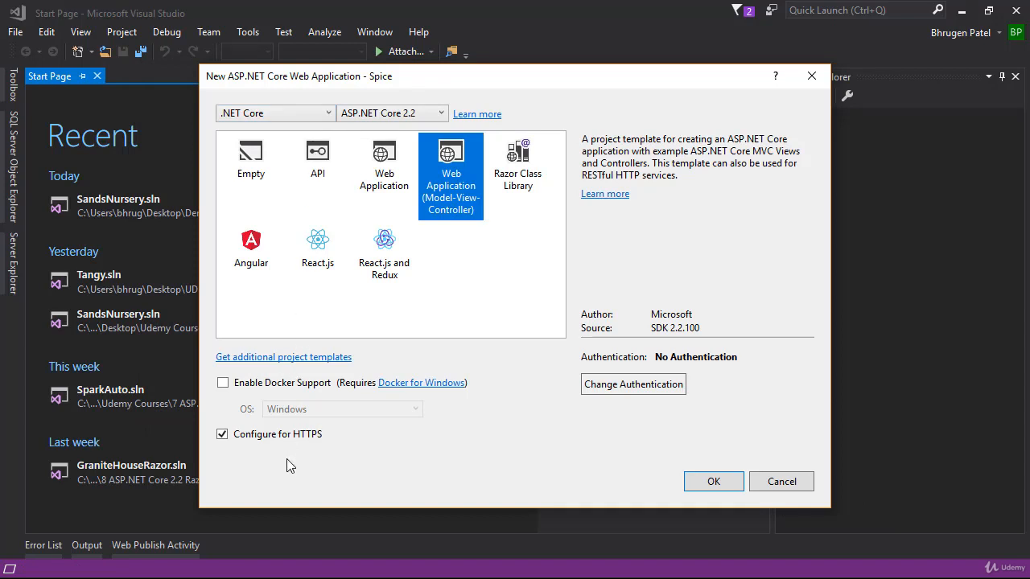
Choose ASP.NET Core 2.2 as the framework version with the Web Application (Model-View-Controller) template.
left_click(417, 121)
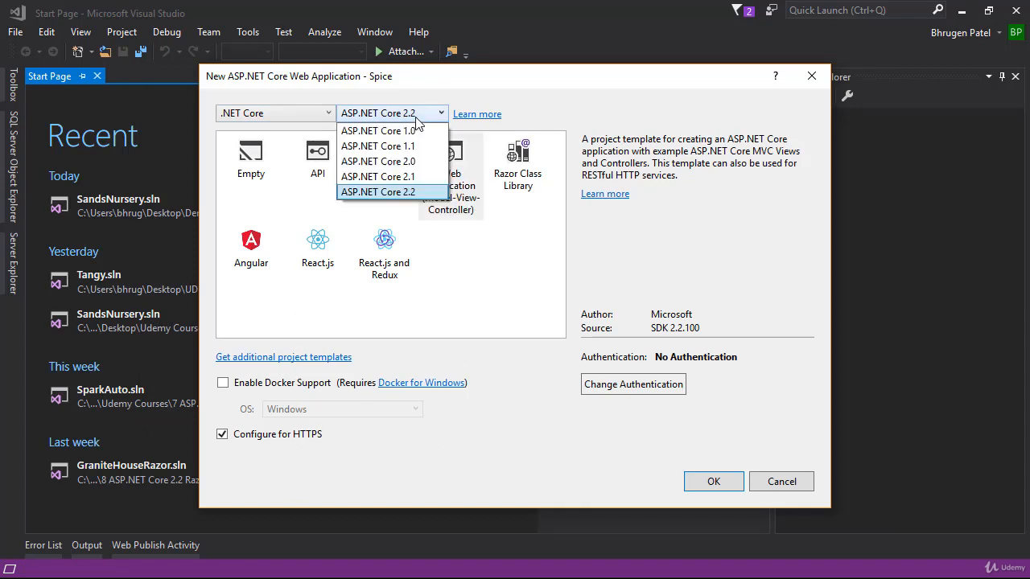
left_click(410, 192)
left_click(443, 219)
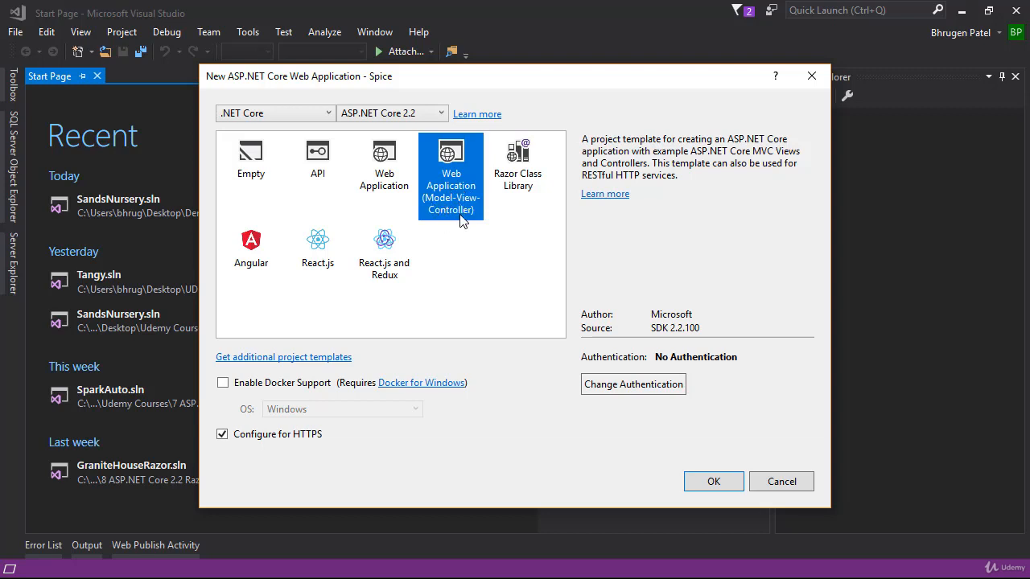
Set the authentication to Individual User Accounts and create the Spice project.
left_click(603, 385)
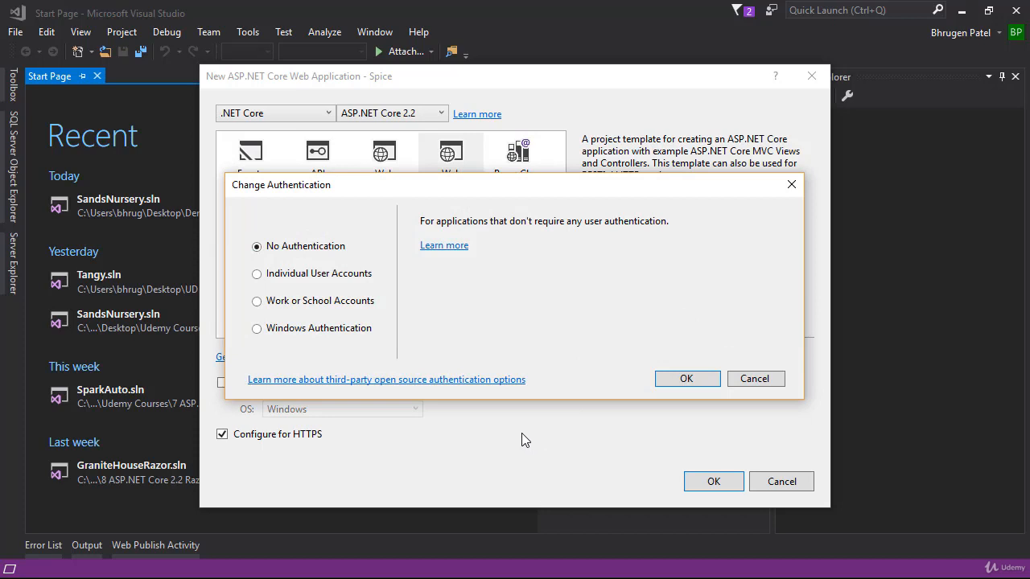
left_click(287, 276)
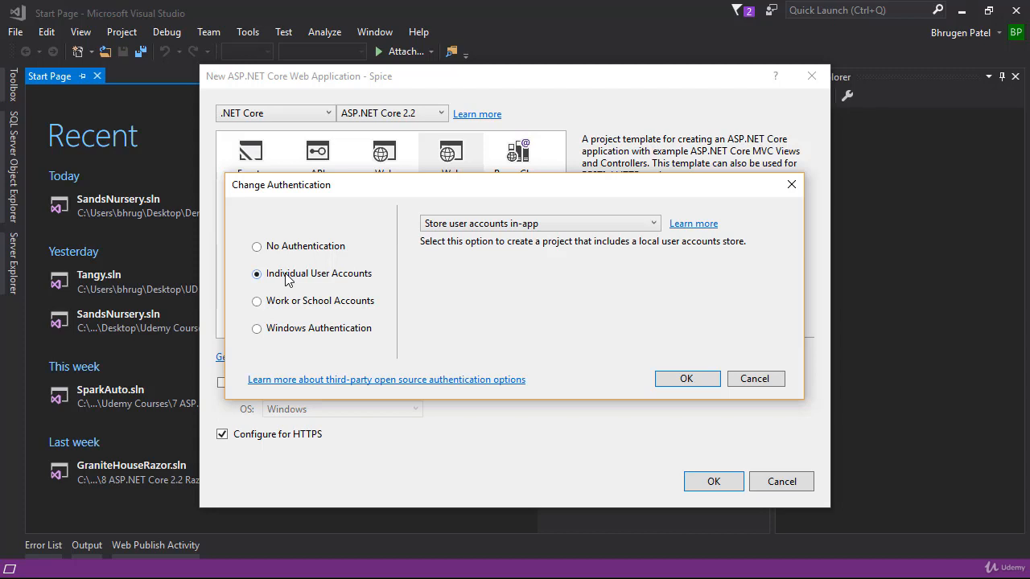
left_click(685, 385)
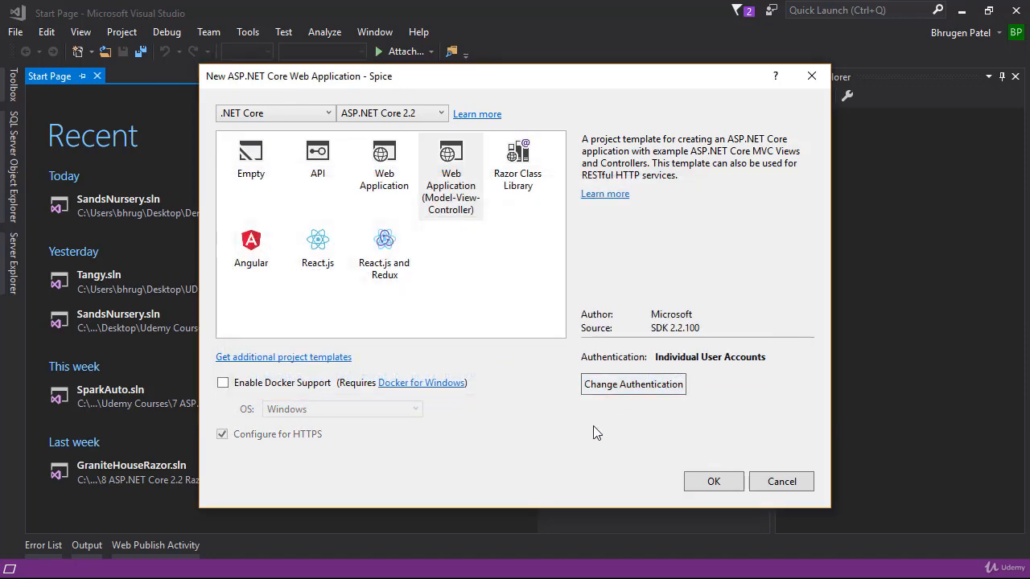
left_click(713, 482)
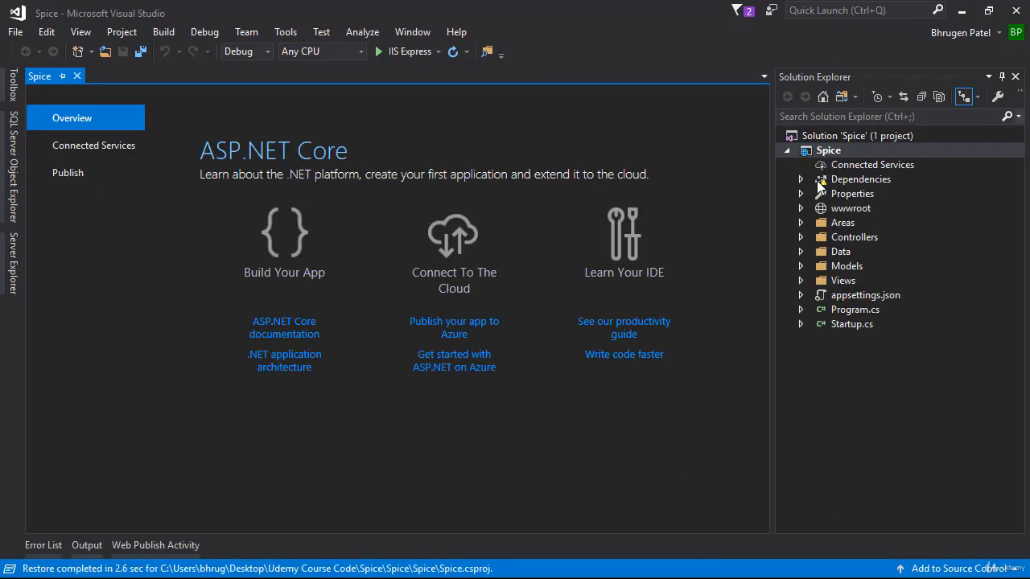
Expand the Spice project's Dependencies and its NuGet node to examine the installed packages.
left_click(801, 178)
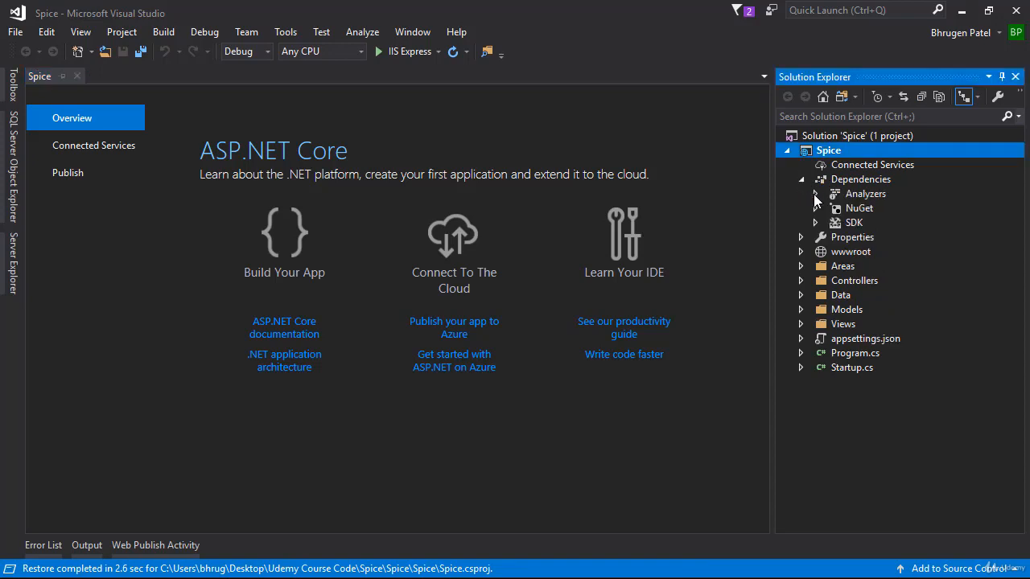
left_click(816, 208)
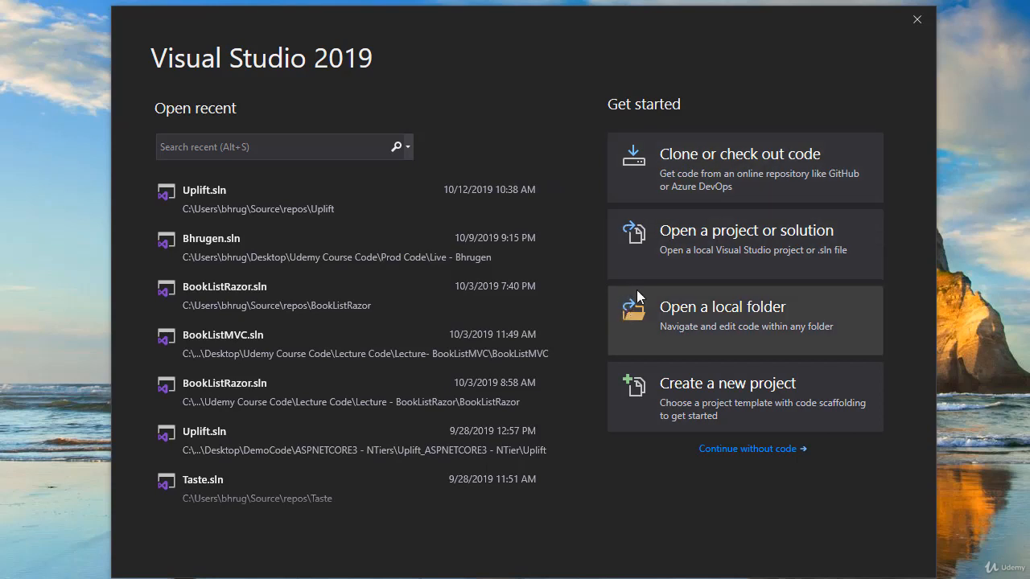
In Visual Studio 2019, start a new ASP.NET Core Web Application project named Spice in the default location.
left_click(714, 407)
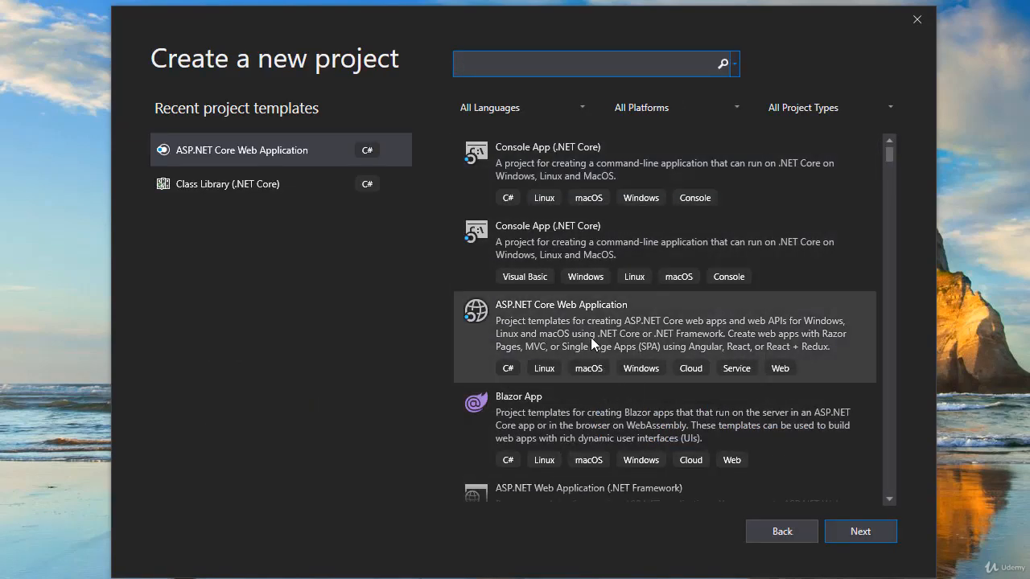
left_click(590, 338)
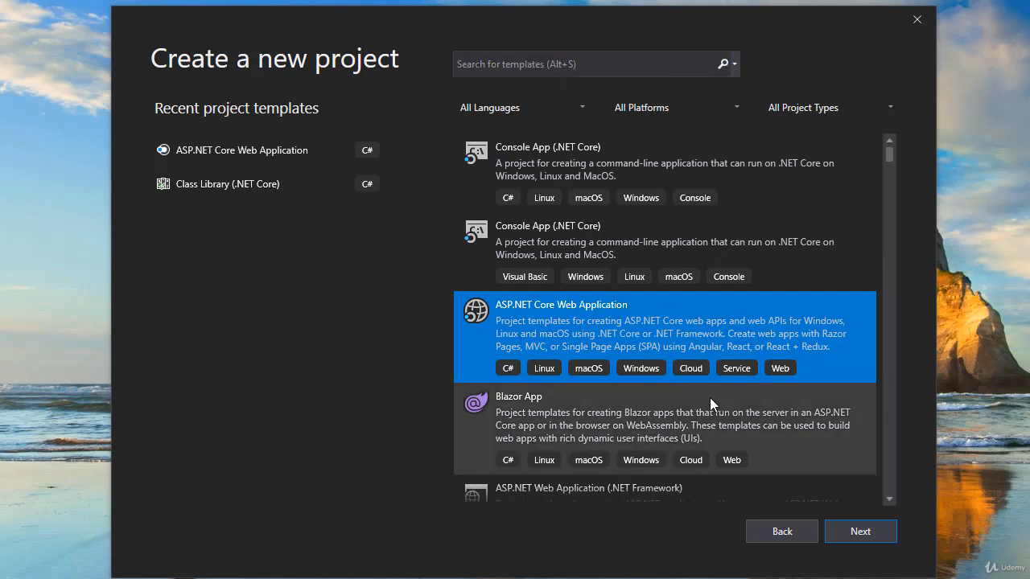
left_click(853, 532)
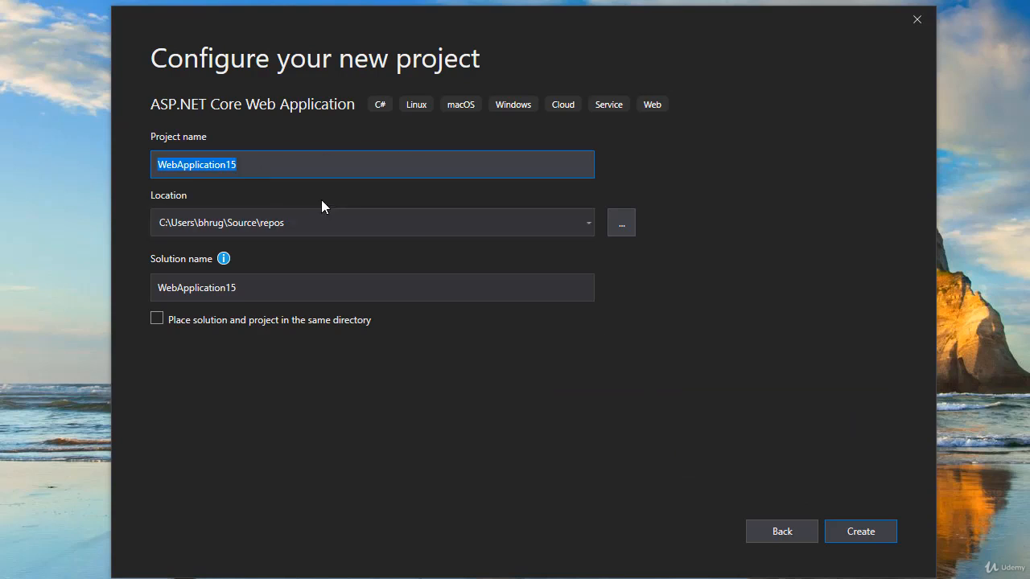
type("Spice")
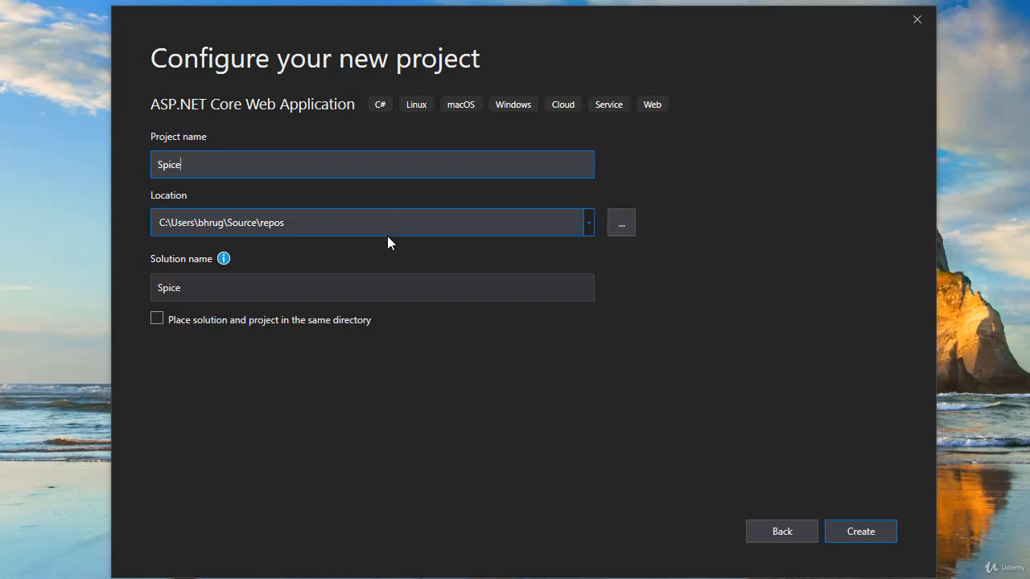
left_click(856, 535)
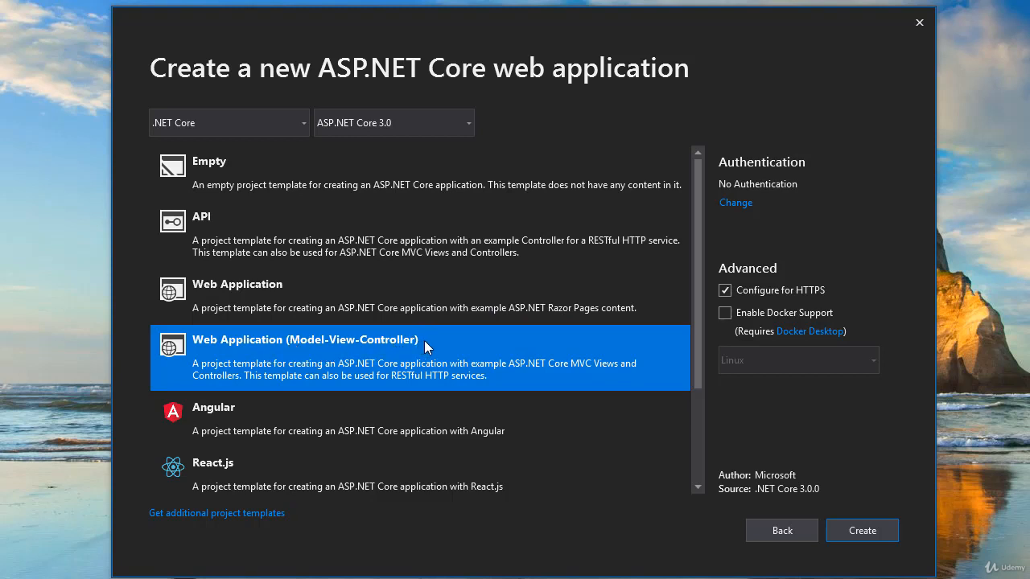
Target .NET Core with ASP.NET Core 3.0 for the Web Application (Model-View-Controller) template.
scroll(408, 412, "down", 3)
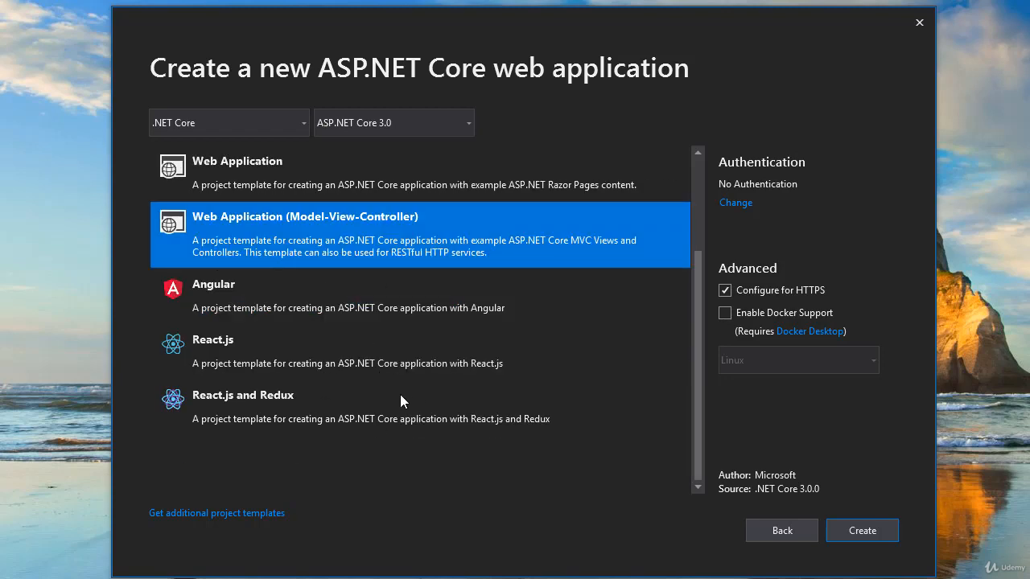
scroll(363, 352, "up", 3)
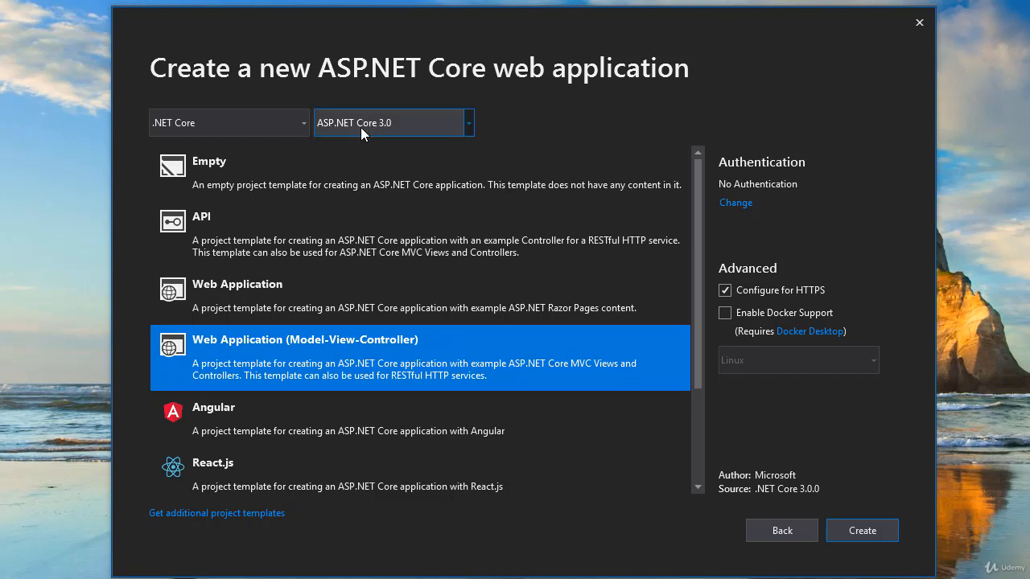
left_click(265, 129)
left_click(254, 150)
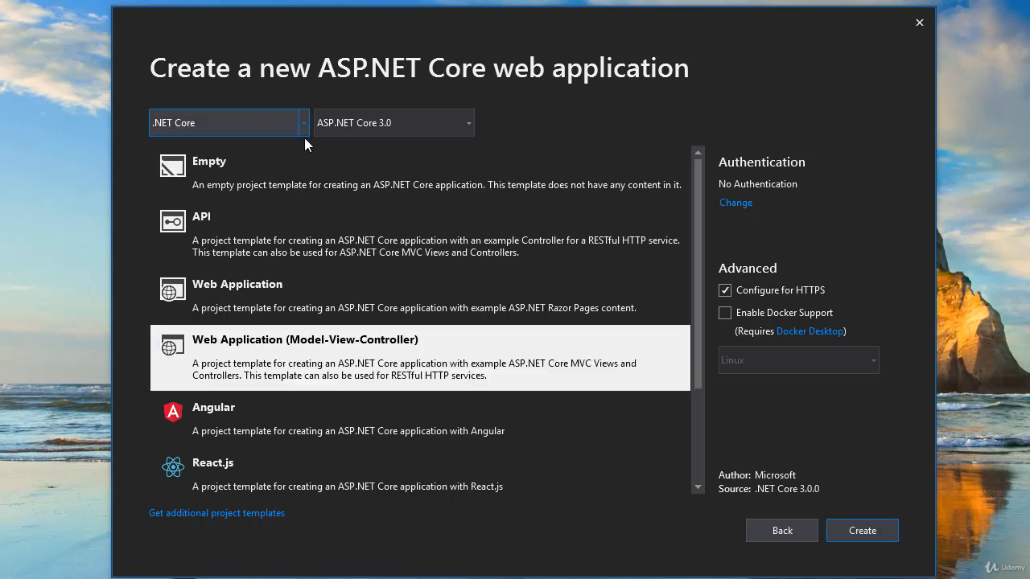
left_click(370, 127)
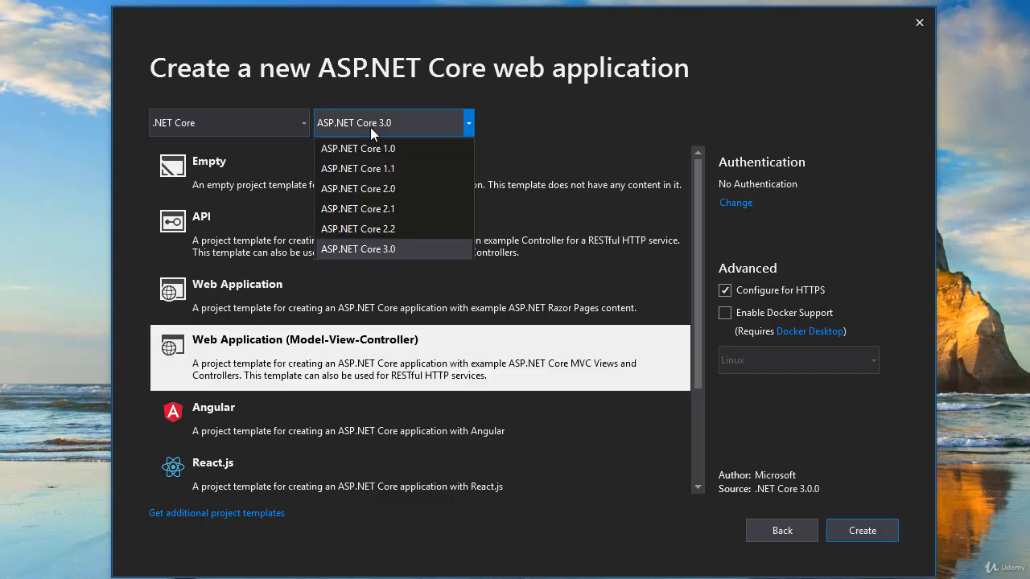
left_click(386, 249)
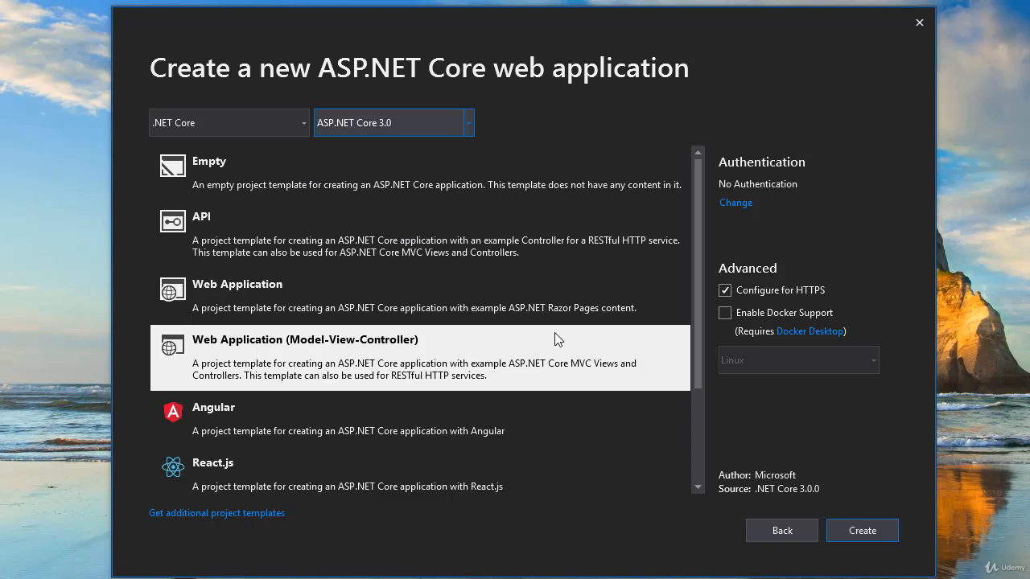
Change the authentication to Individual User Accounts with accounts stored in-app and create the web application.
left_click(735, 202)
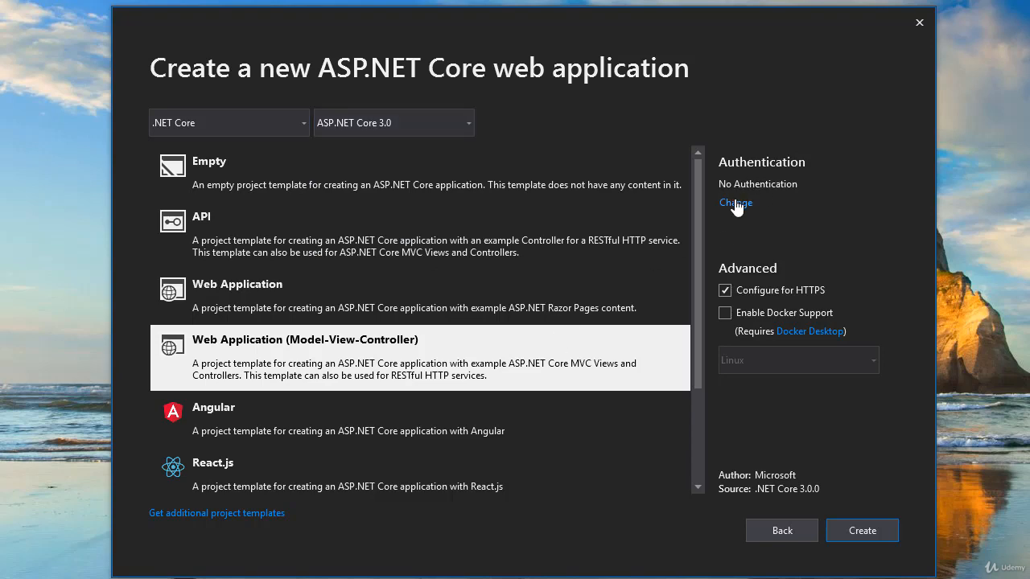
left_click_drag(698, 190, 558, 212)
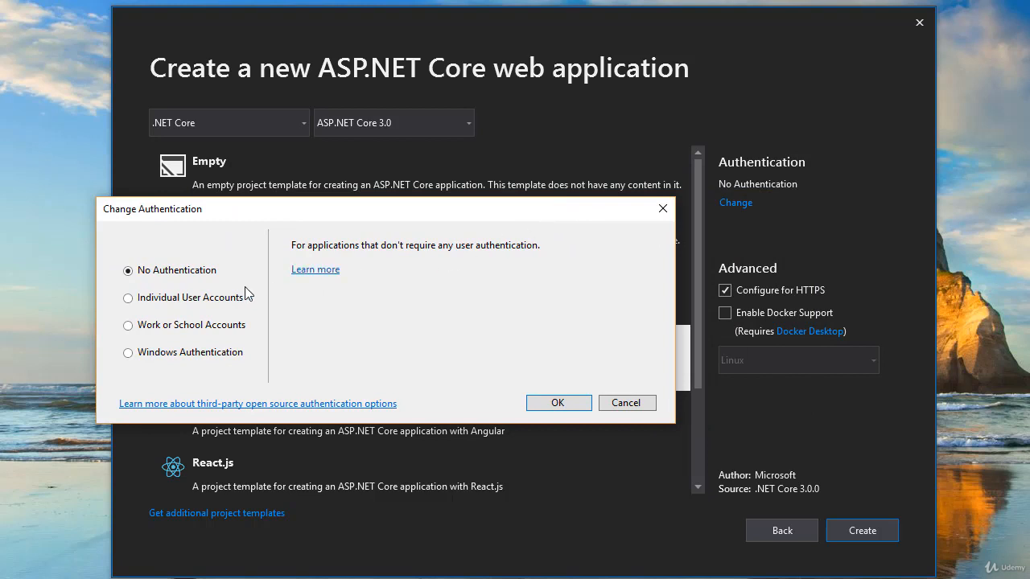
left_click(217, 299)
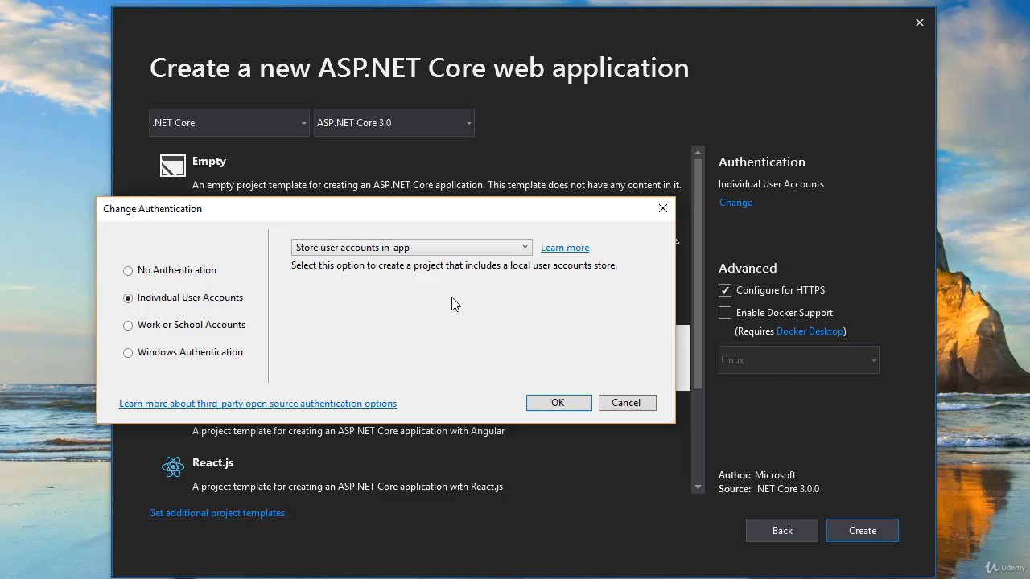
left_click(555, 404)
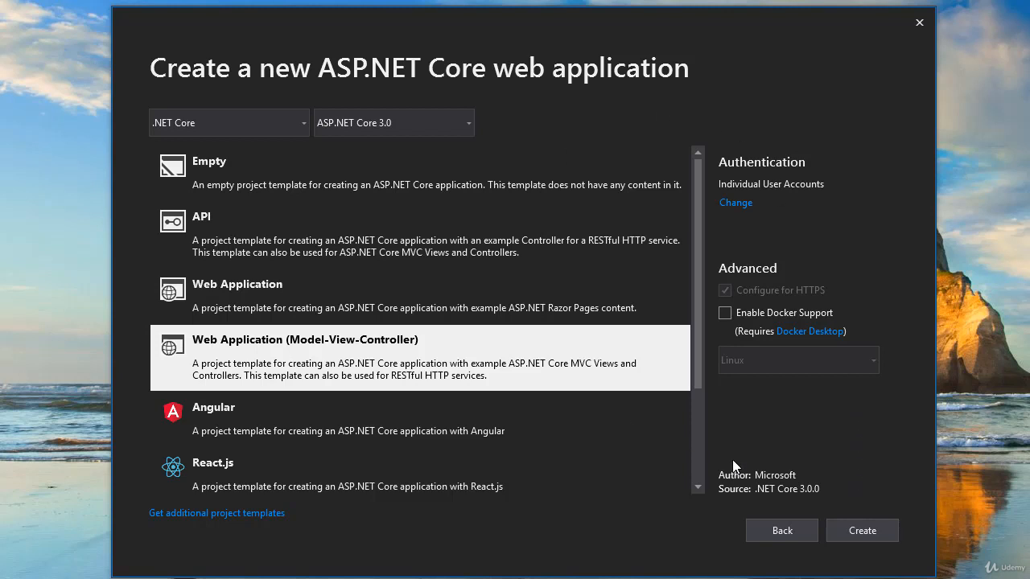
left_click(854, 531)
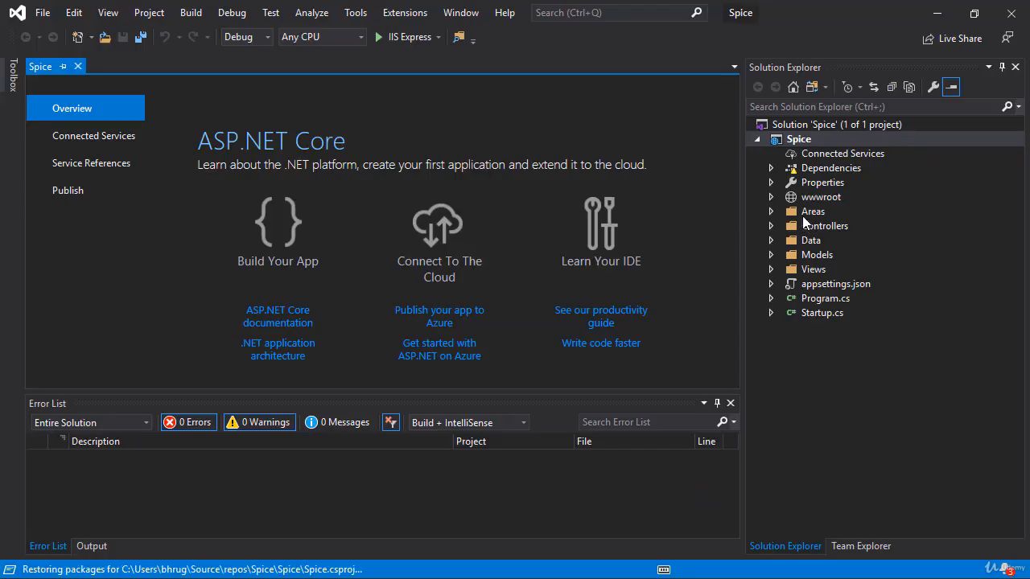
Expand Dependencies and Packages in the new Spice project to examine its package references.
left_click(772, 168)
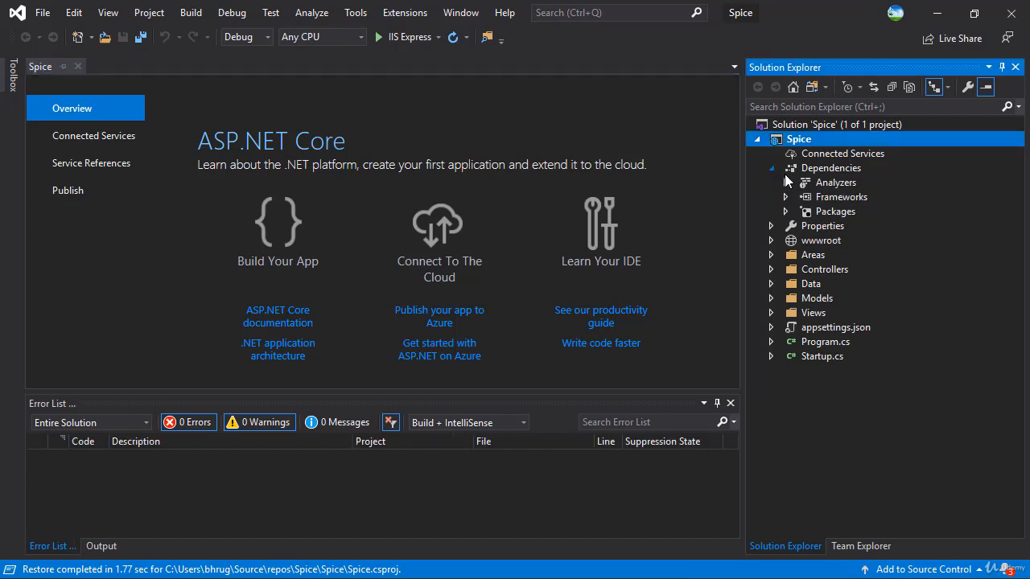
left_click(786, 211)
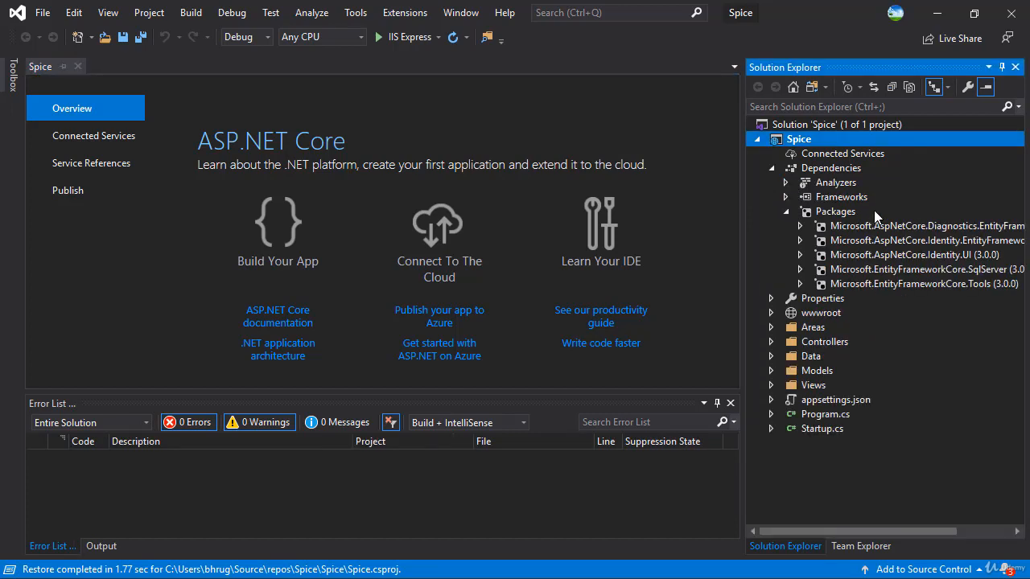